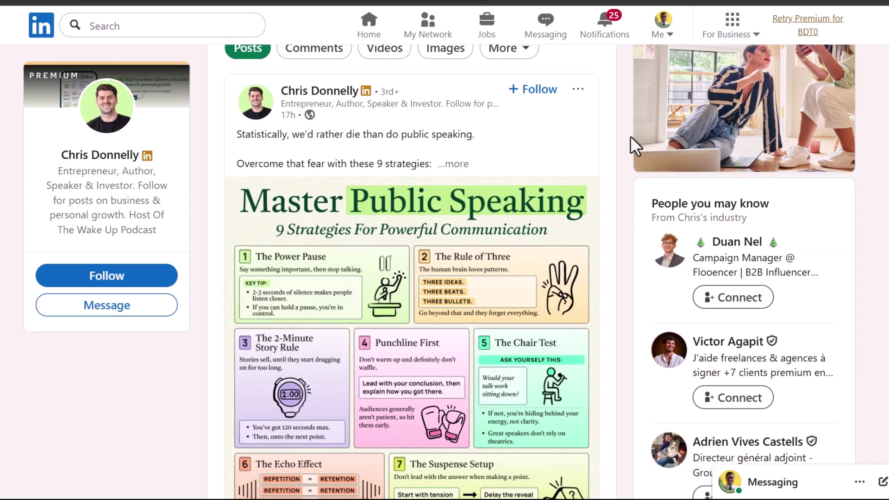
Expand the Master Public Speaking feed post with '...more' to show its full text
left_click(458, 167)
scroll(493, 179, "down", 5)
scroll(493, 180, "down", 5)
scroll(493, 180, "down", 5)
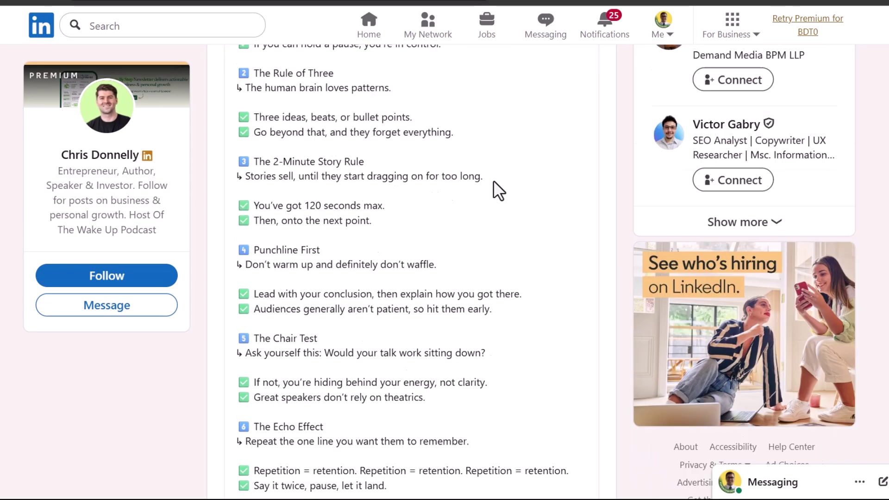
scroll(493, 180, "down", 6)
scroll(494, 181, "down", 6)
scroll(495, 182, "down", 4)
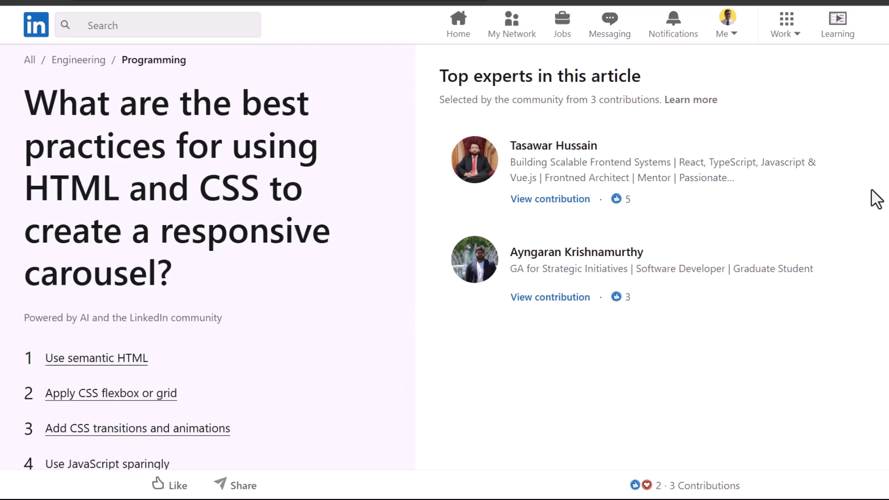
scroll(445, 278, "down", 4)
scroll(445, 278, "down", 4)
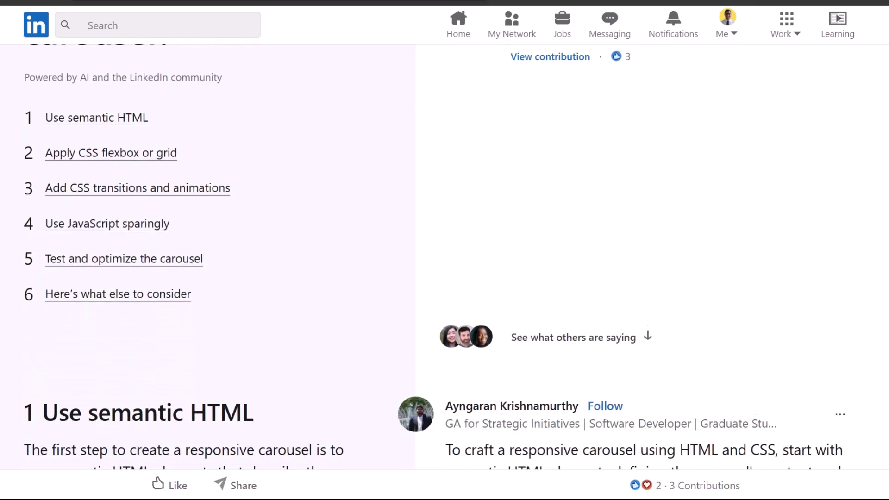
scroll(444, 278, "down", 3)
scroll(445, 278, "down", 4)
scroll(445, 278, "down", 5)
scroll(445, 278, "down", 5)
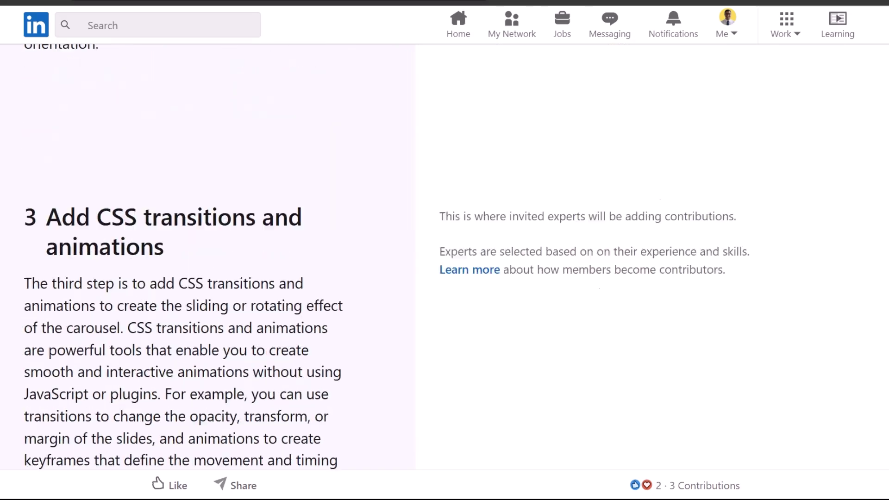
scroll(445, 278, "down", 5)
scroll(446, 278, "down", 5)
scroll(444, 278, "down", 5)
scroll(444, 277, "down", 3)
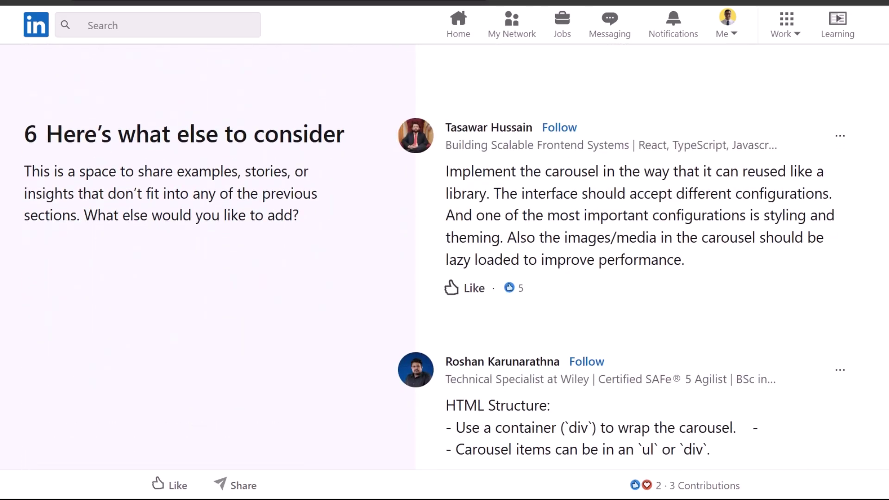
scroll(444, 277, "up", 8)
scroll(445, 278, "up", 10)
scroll(445, 278, "up", 2)
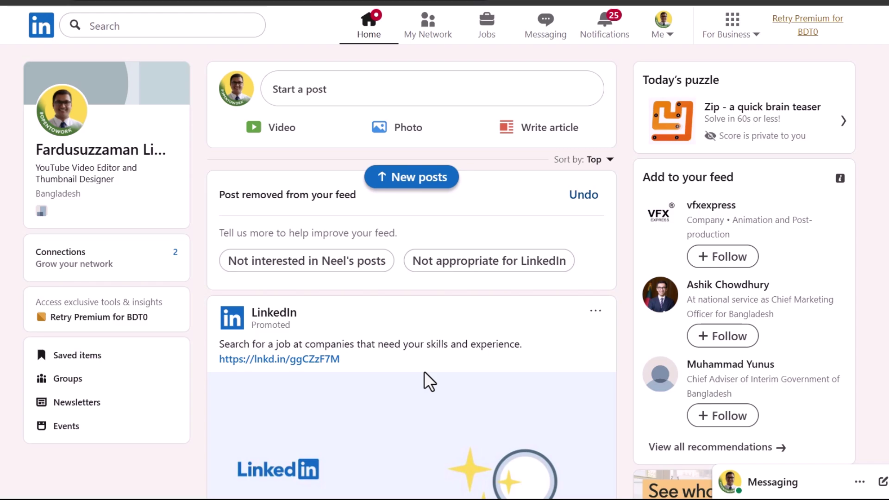
Create a new article draft and upload the travel destination photo from the computer as its cover
left_click(541, 128)
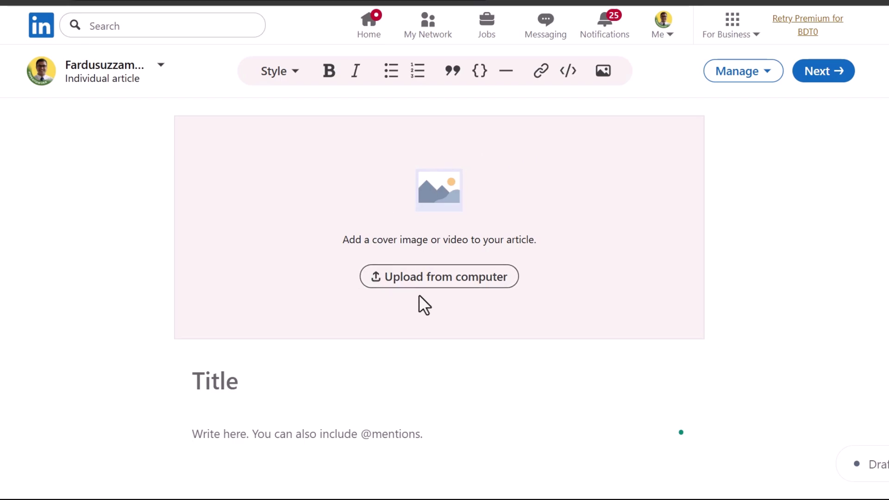
left_click(431, 278)
double_click(91, 46)
left_click(98, 70)
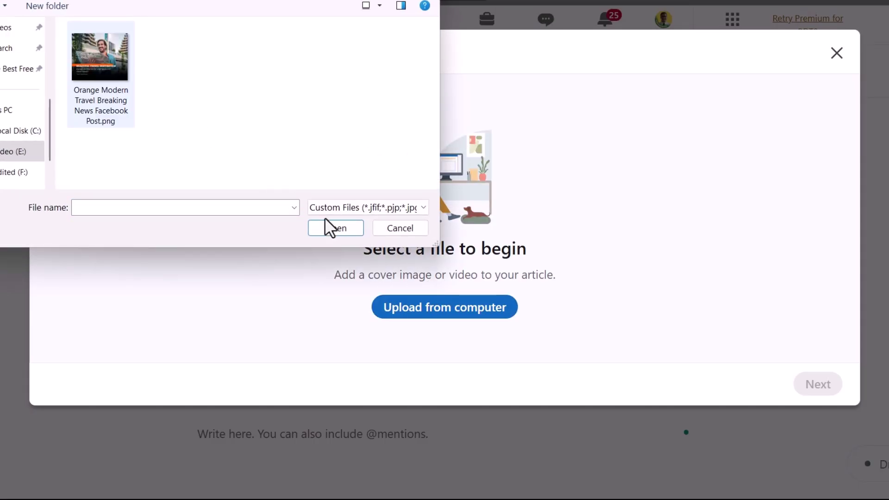
left_click(336, 228)
left_click(818, 384)
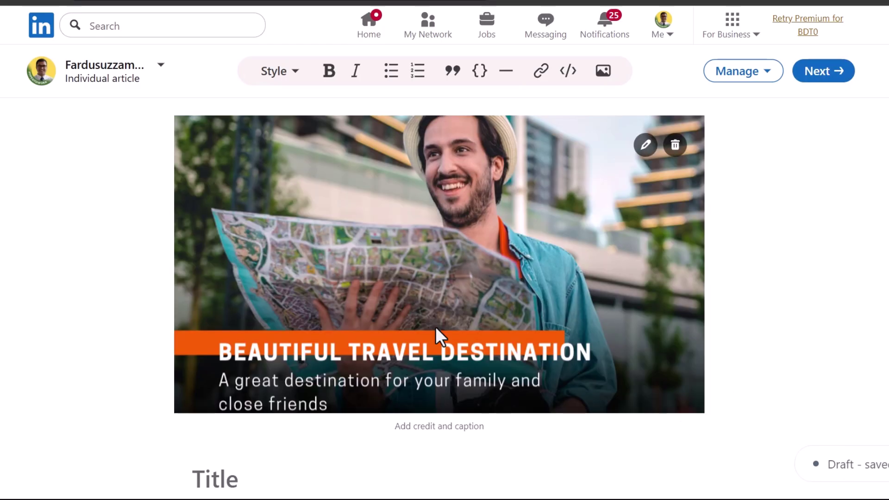
scroll(435, 327, "down", 3)
Enter 'Beautiful travel destination' as the article title
left_click(212, 305)
type("Beautiful travel destination")
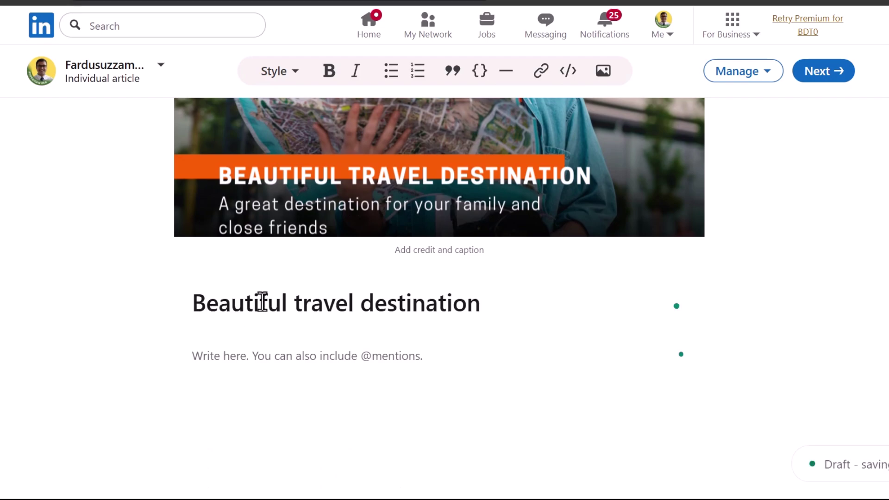
key("ctrl+a")
key("Right")
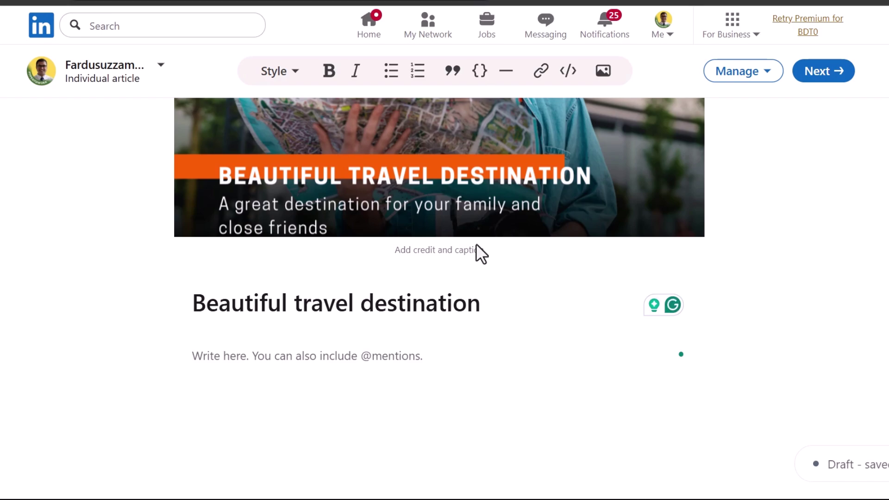
Add the five-destination list to the body and make the Santorini, Greece line a bold heading
left_click(258, 356)
key("ctrl+v")
left_click_drag(312, 242, 195, 242)
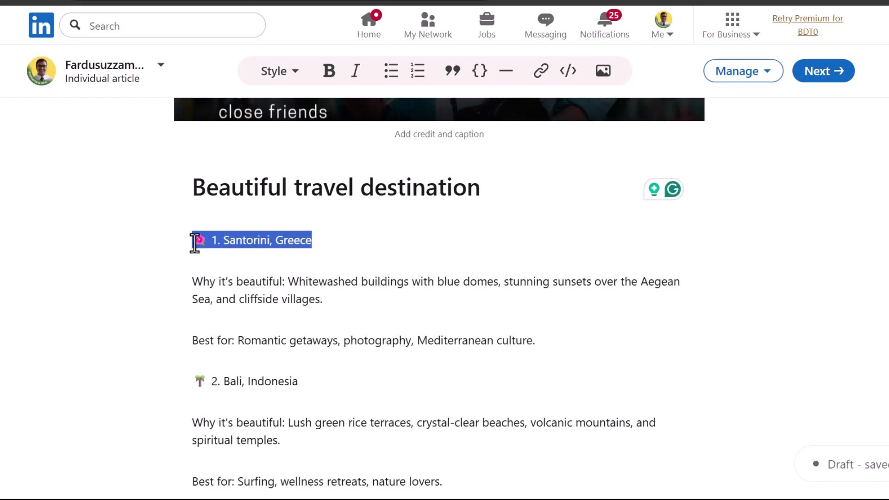
left_click(329, 71)
left_click(279, 70)
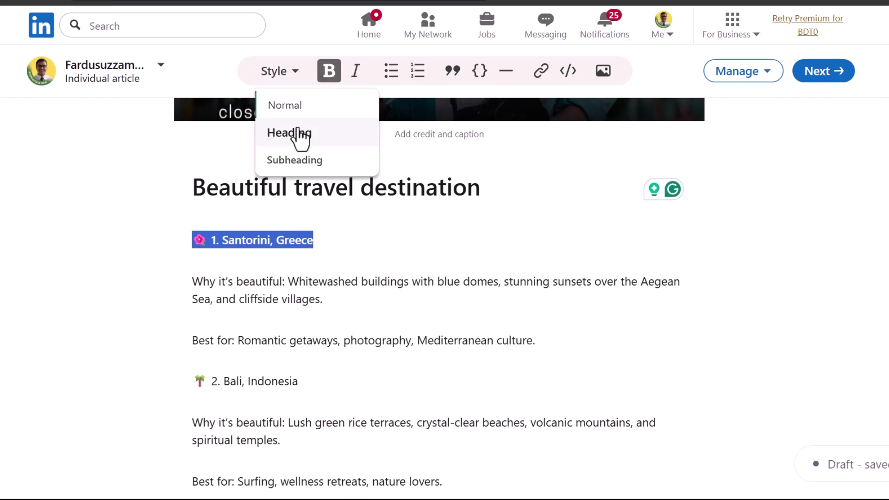
left_click(289, 133)
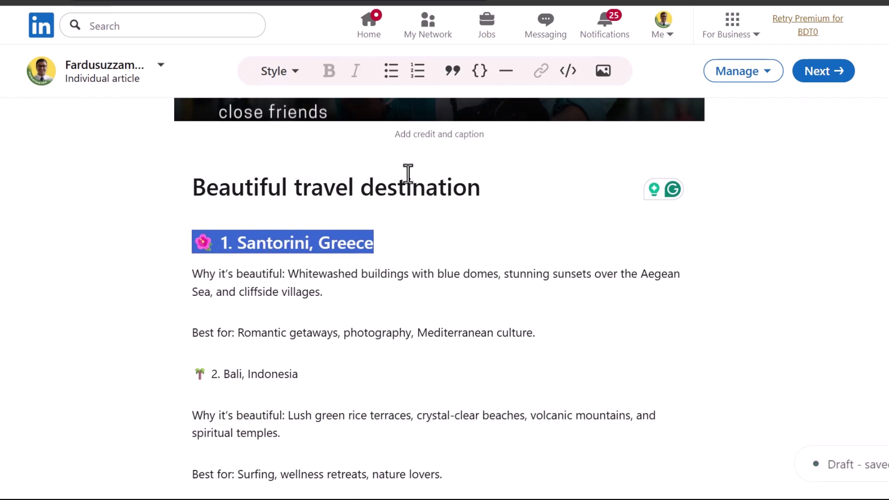
Publish the article with the caption 'Beautiful travel destination' and dismiss the confirmation
left_click(824, 71)
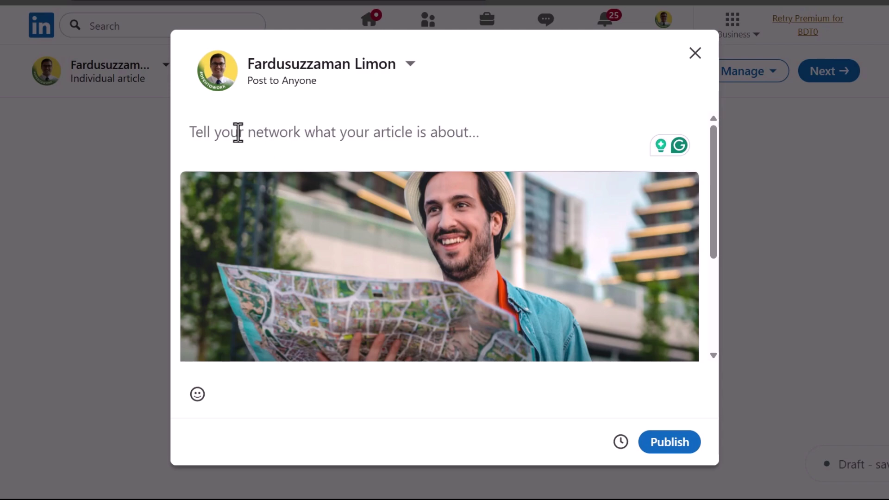
type("Beautiful travel destination")
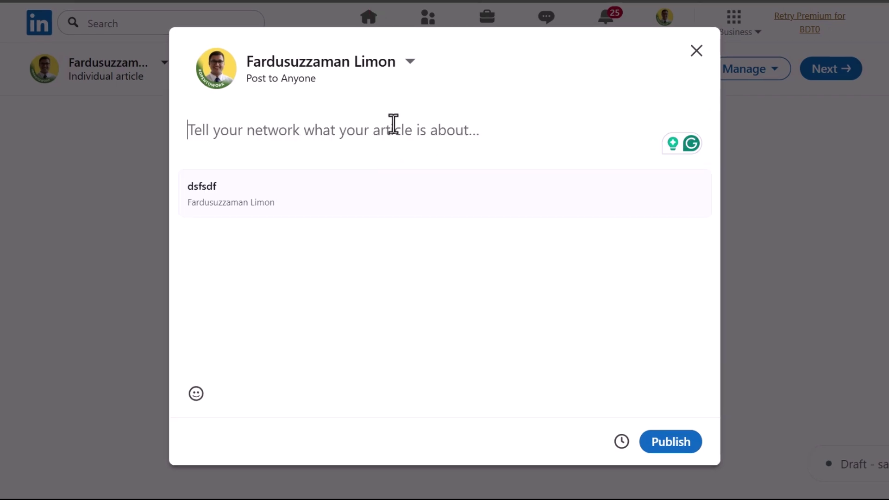
left_click(306, 84)
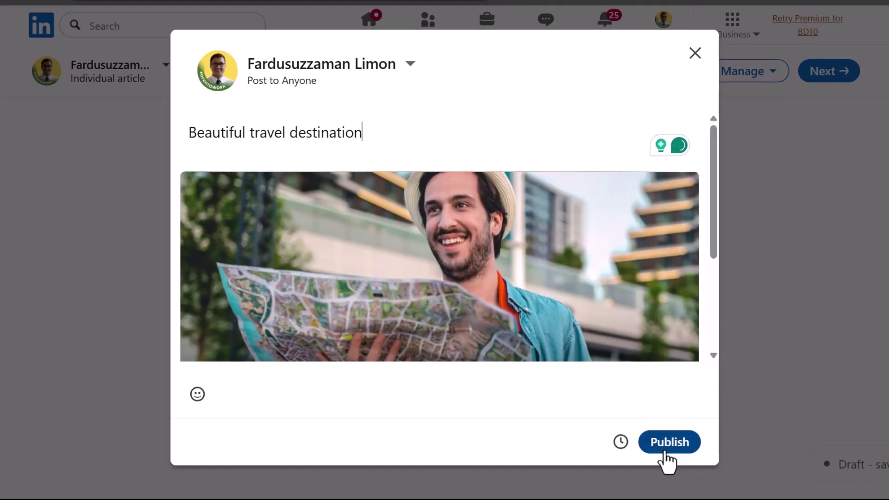
left_click(671, 456)
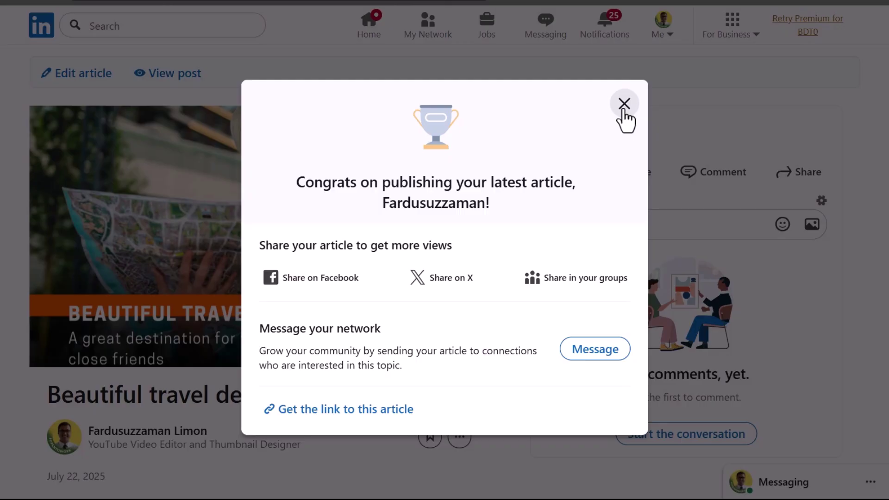
left_click(627, 105)
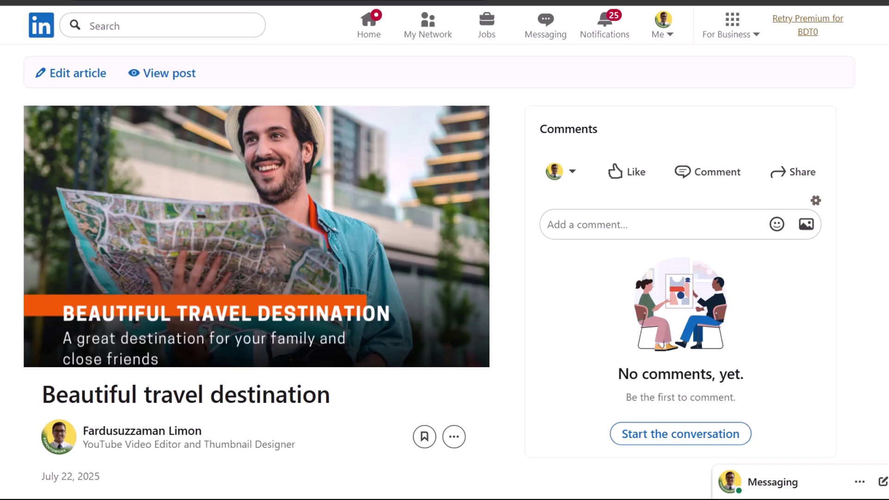
scroll(257, 279, "down", 3)
scroll(257, 278, "down", 3)
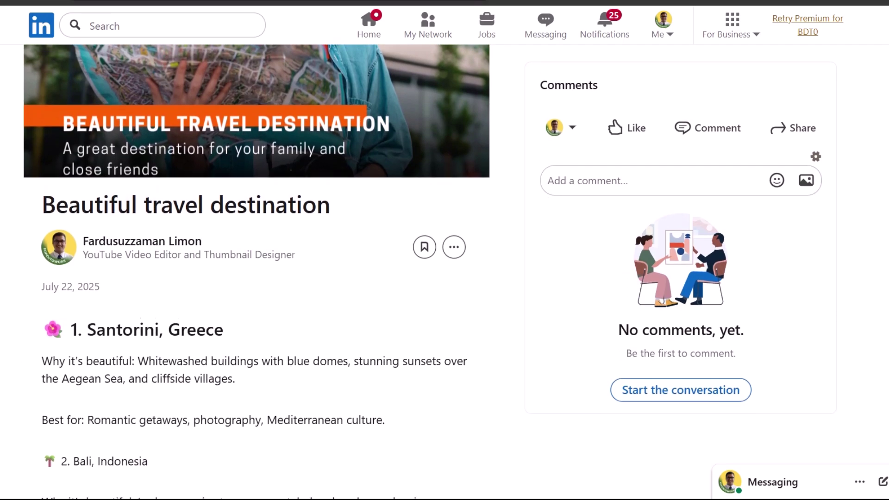
scroll(257, 279, "down", 3)
scroll(257, 278, "down", 2)
scroll(257, 278, "down", 3)
scroll(257, 278, "down", 2)
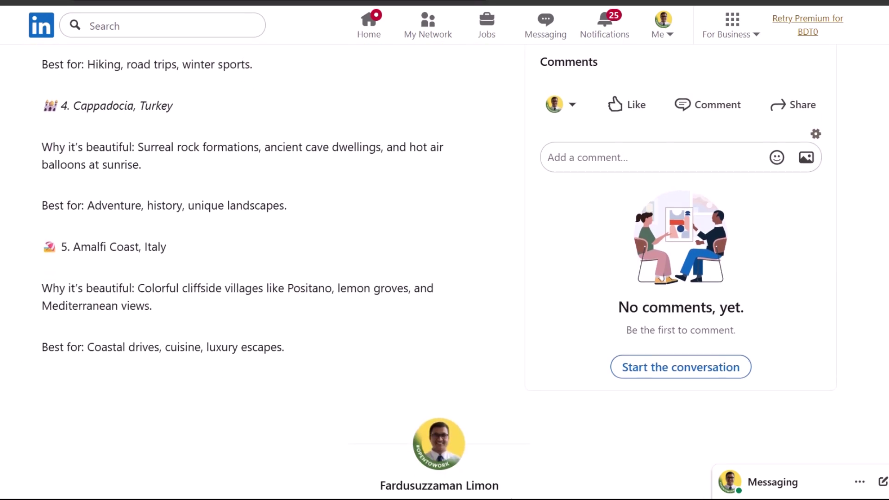
scroll(257, 278, "up", 3)
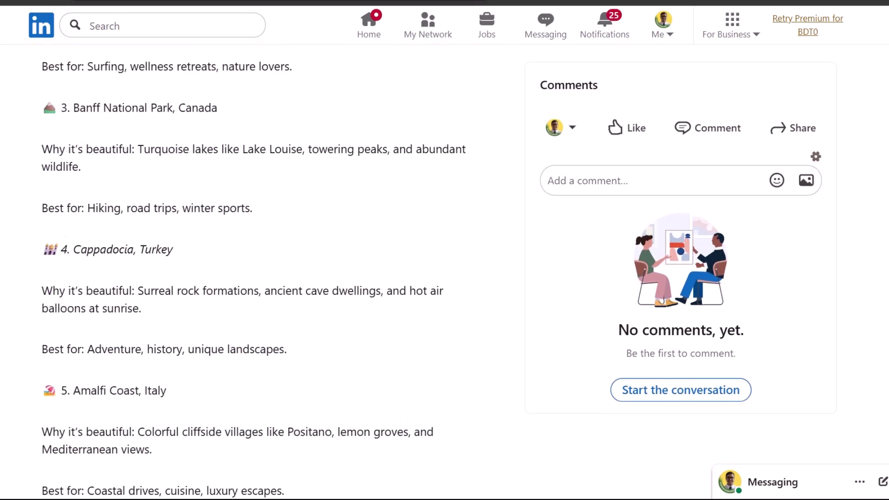
scroll(257, 278, "up", 3)
scroll(257, 277, "up", 3)
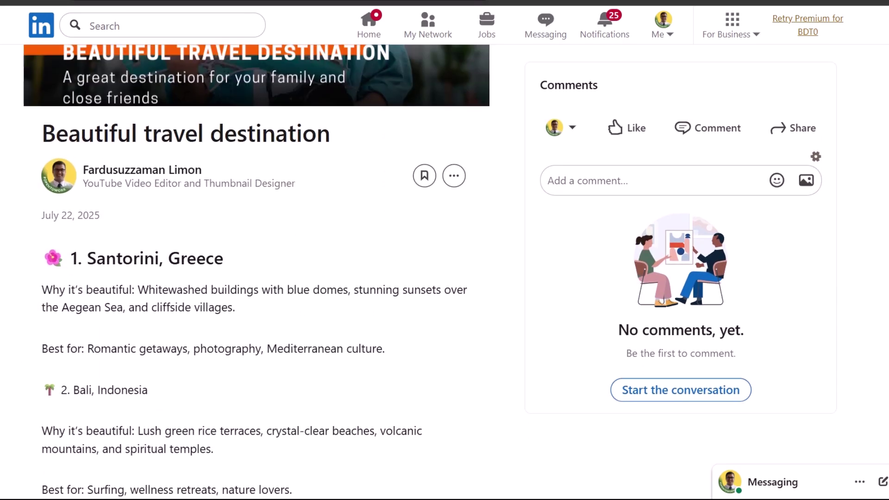